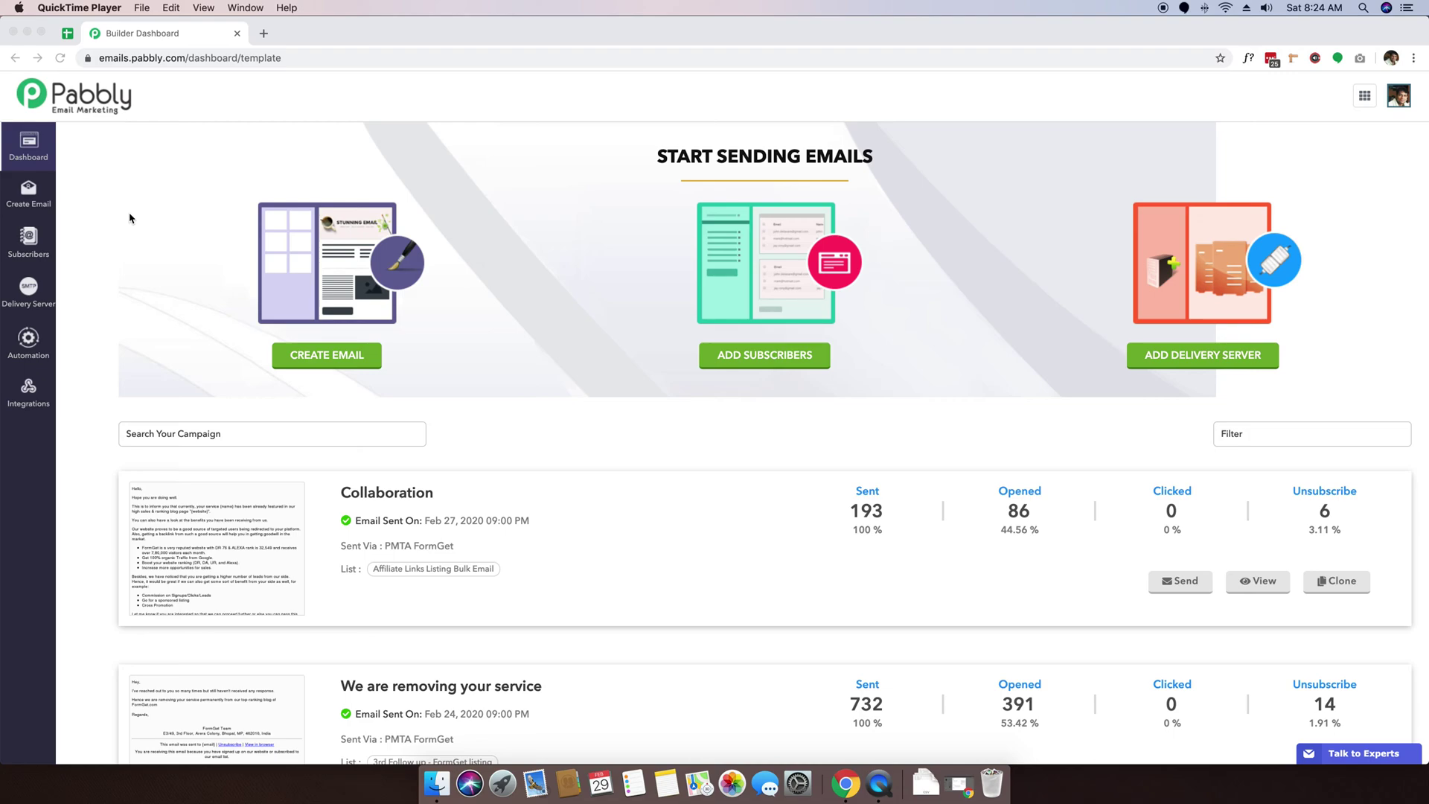
{"action": "scroll", "coordinate": [190, 498], "scroll_direction": "up", "scroll_amount": 1}
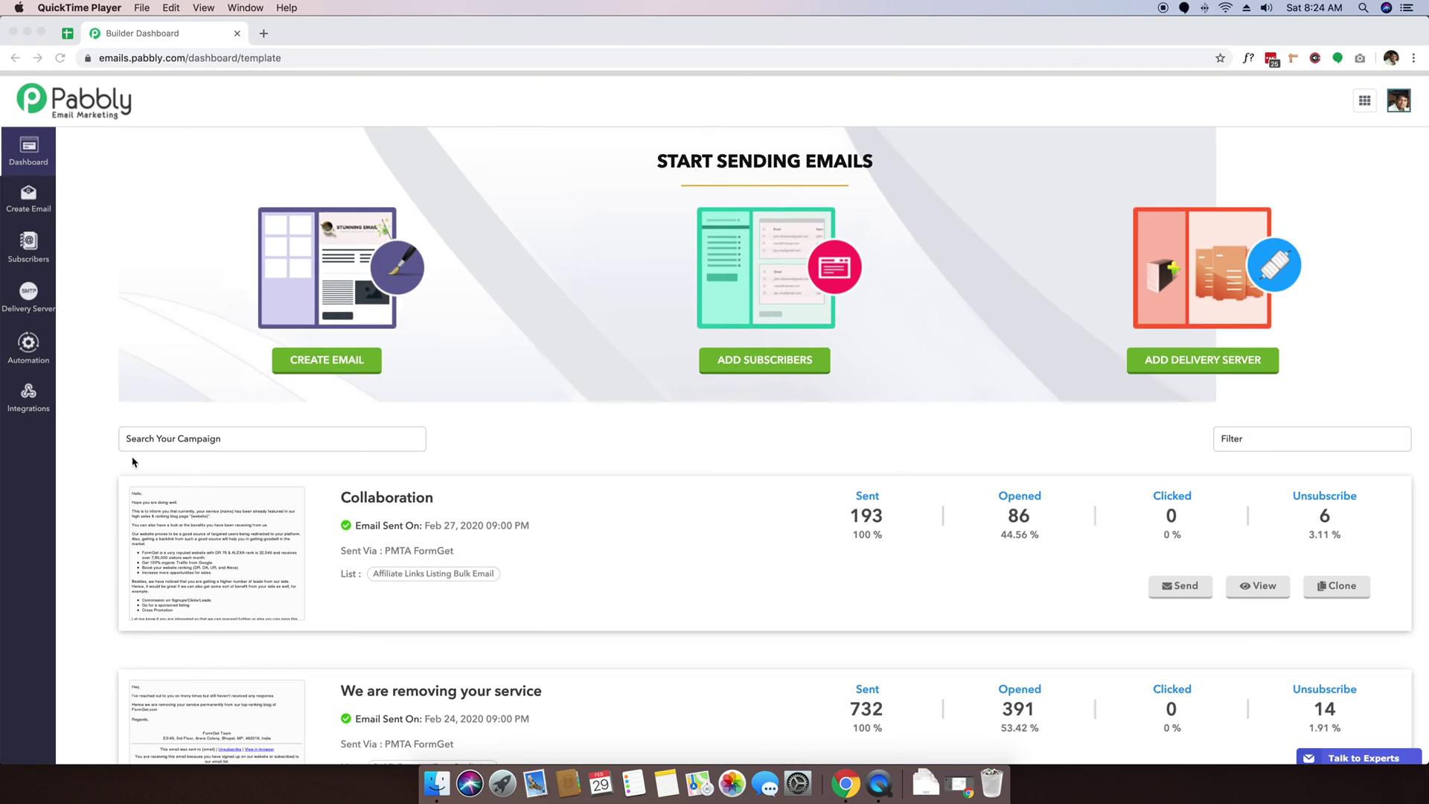
{"action": "scroll", "coordinate": [352, 502], "scroll_direction": "down", "scroll_amount": 1}
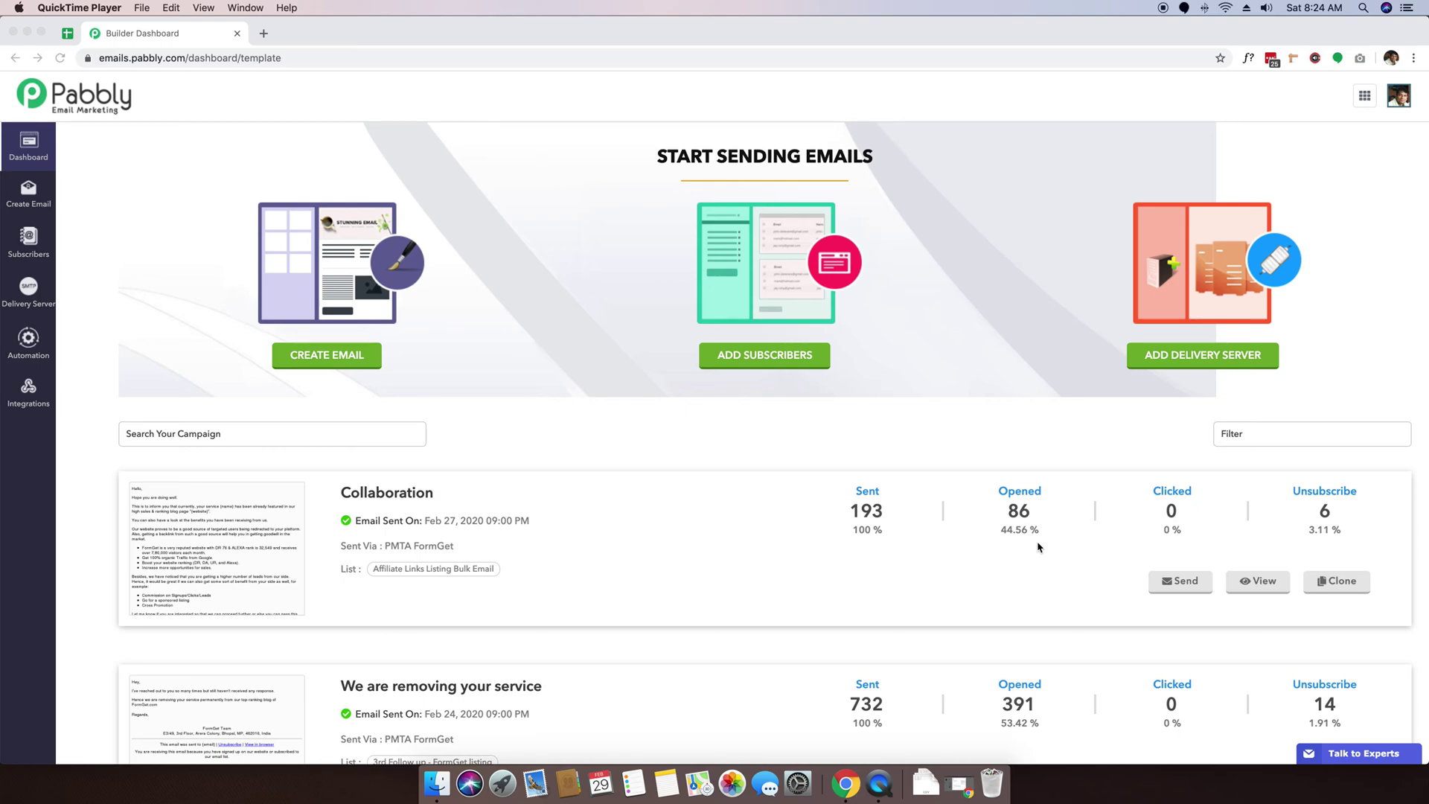
Step: Open the Collaboration campaign's 86 opened contacts and start adding them to an existing list
{"action": "left_click", "coordinate": [1009, 561]}
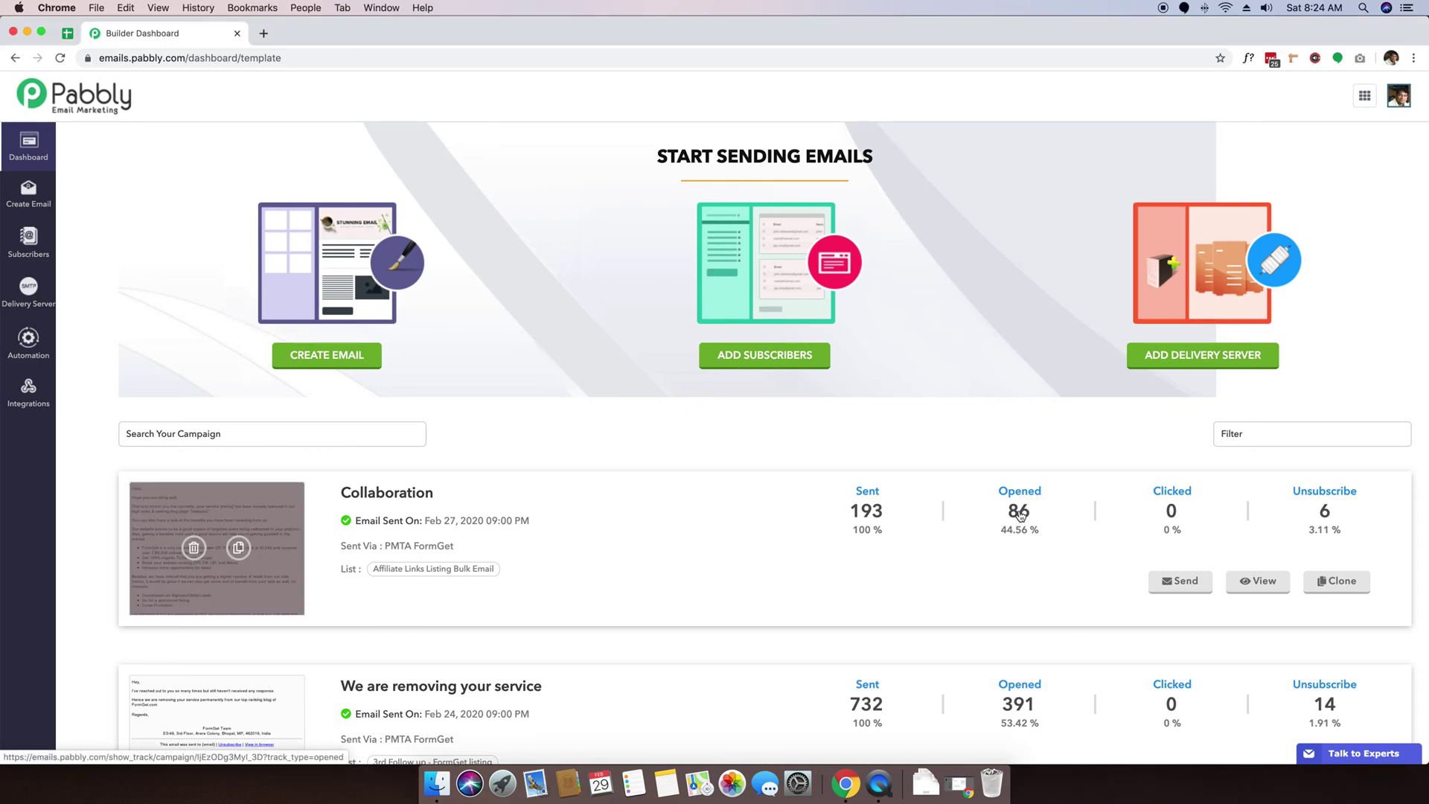
{"action": "left_click", "coordinate": [1018, 514]}
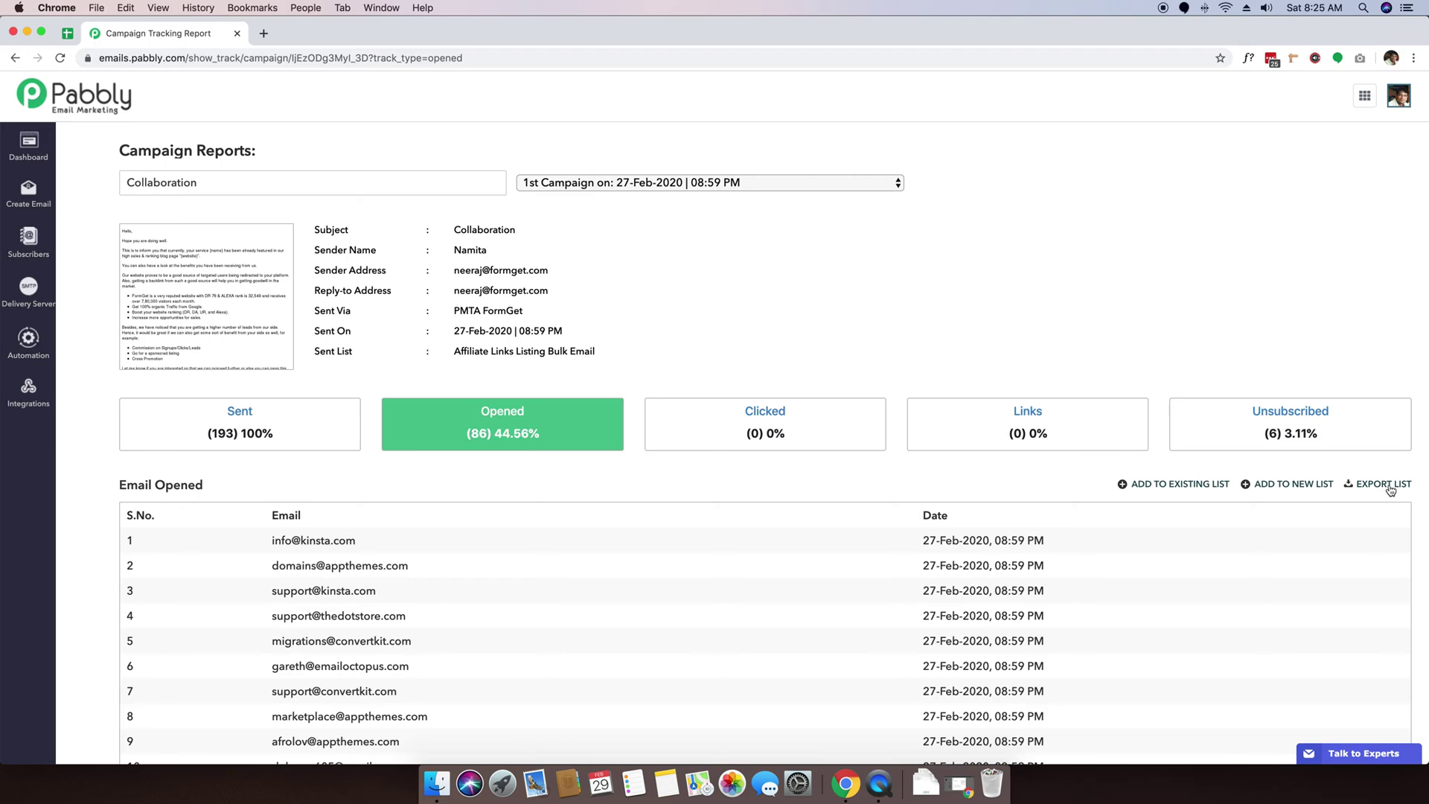
{"action": "left_click", "coordinate": [1170, 486]}
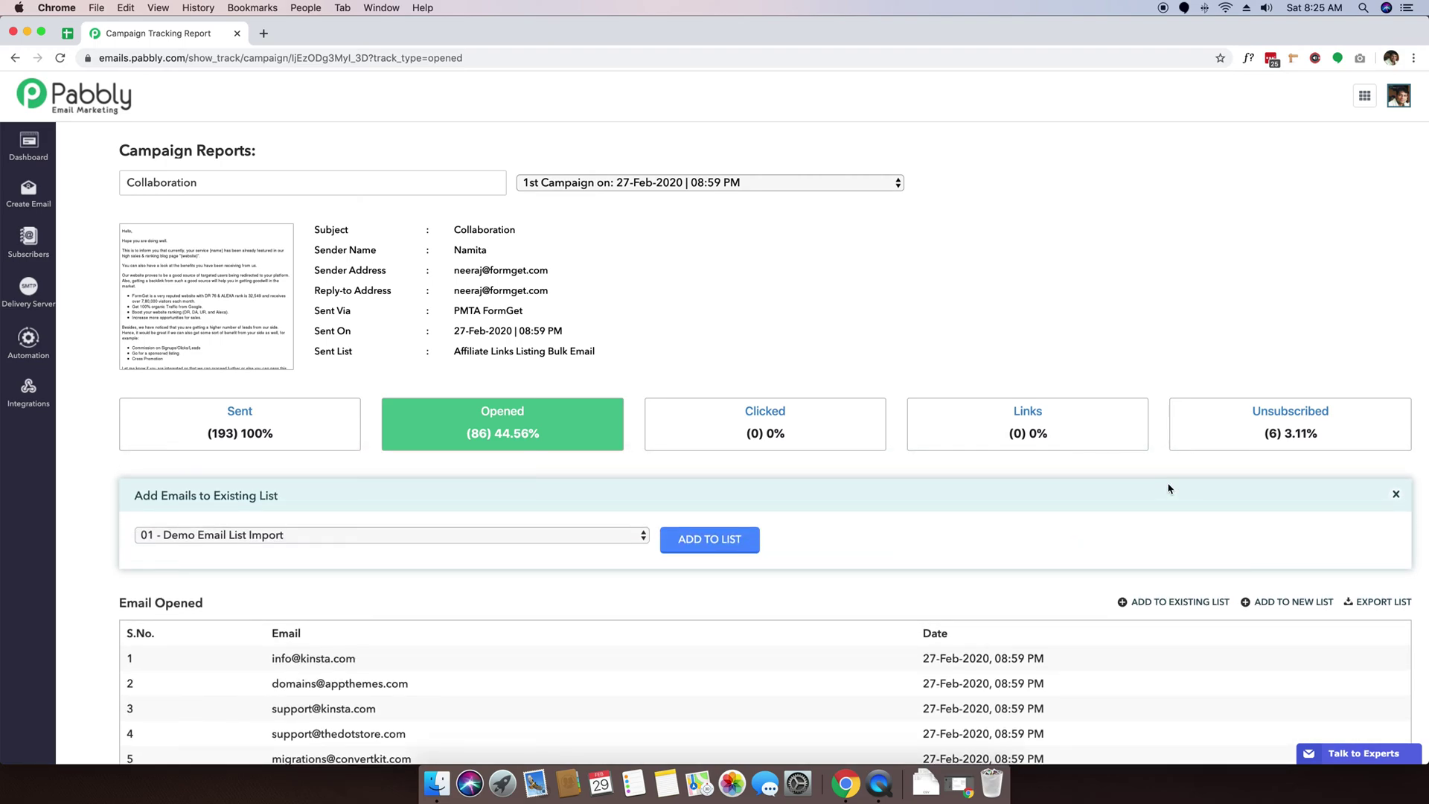
Step: Browse the existing subscriber lists and keep 01 - Demo Email List Import selected
{"action": "left_click", "coordinate": [340, 542]}
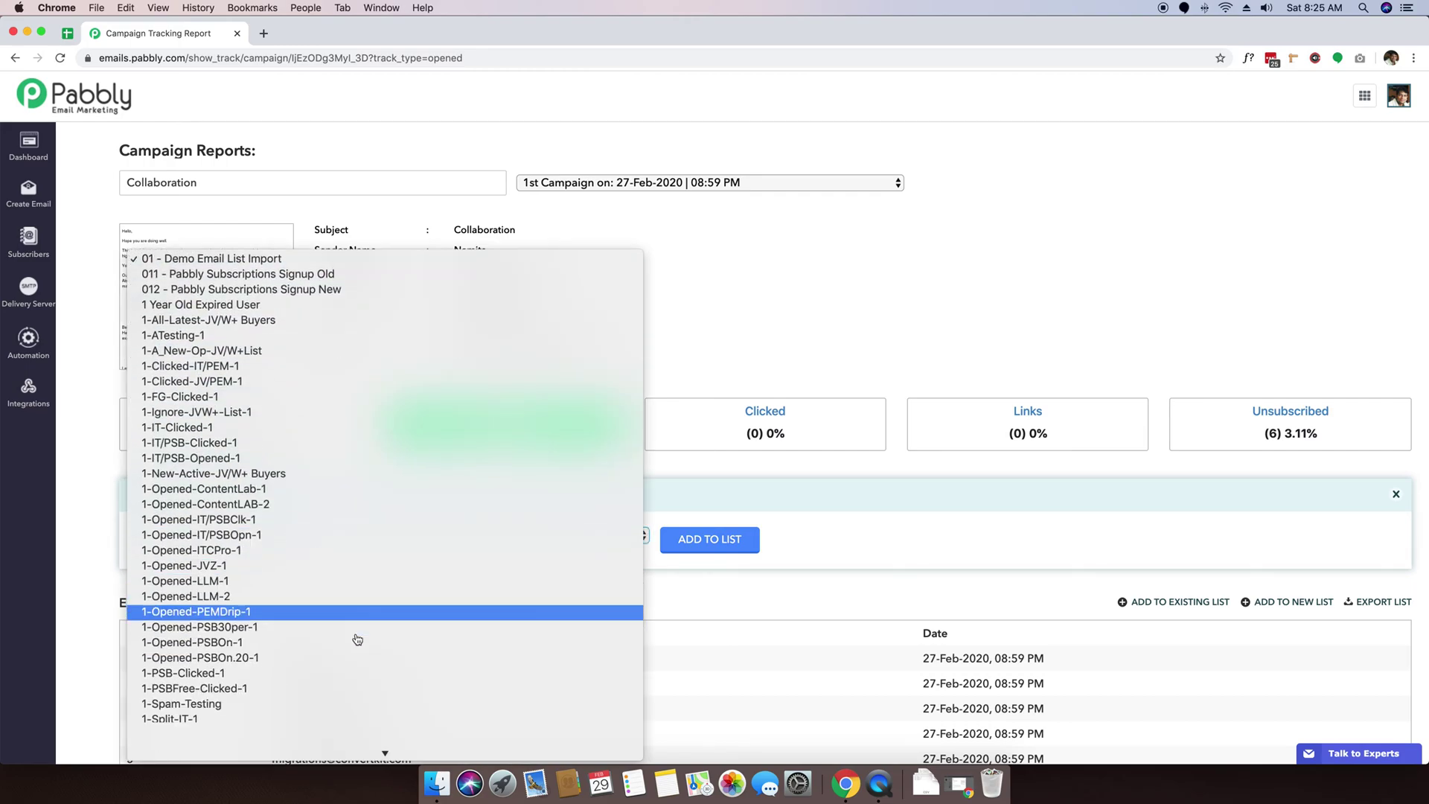
{"action": "scroll", "coordinate": [358, 640], "scroll_direction": "down", "scroll_amount": 5}
{"action": "scroll", "coordinate": [358, 639], "scroll_direction": "down", "scroll_amount": 10}
{"action": "scroll", "coordinate": [358, 640], "scroll_direction": "down", "scroll_amount": 10}
{"action": "scroll", "coordinate": [357, 639], "scroll_direction": "down", "scroll_amount": 8}
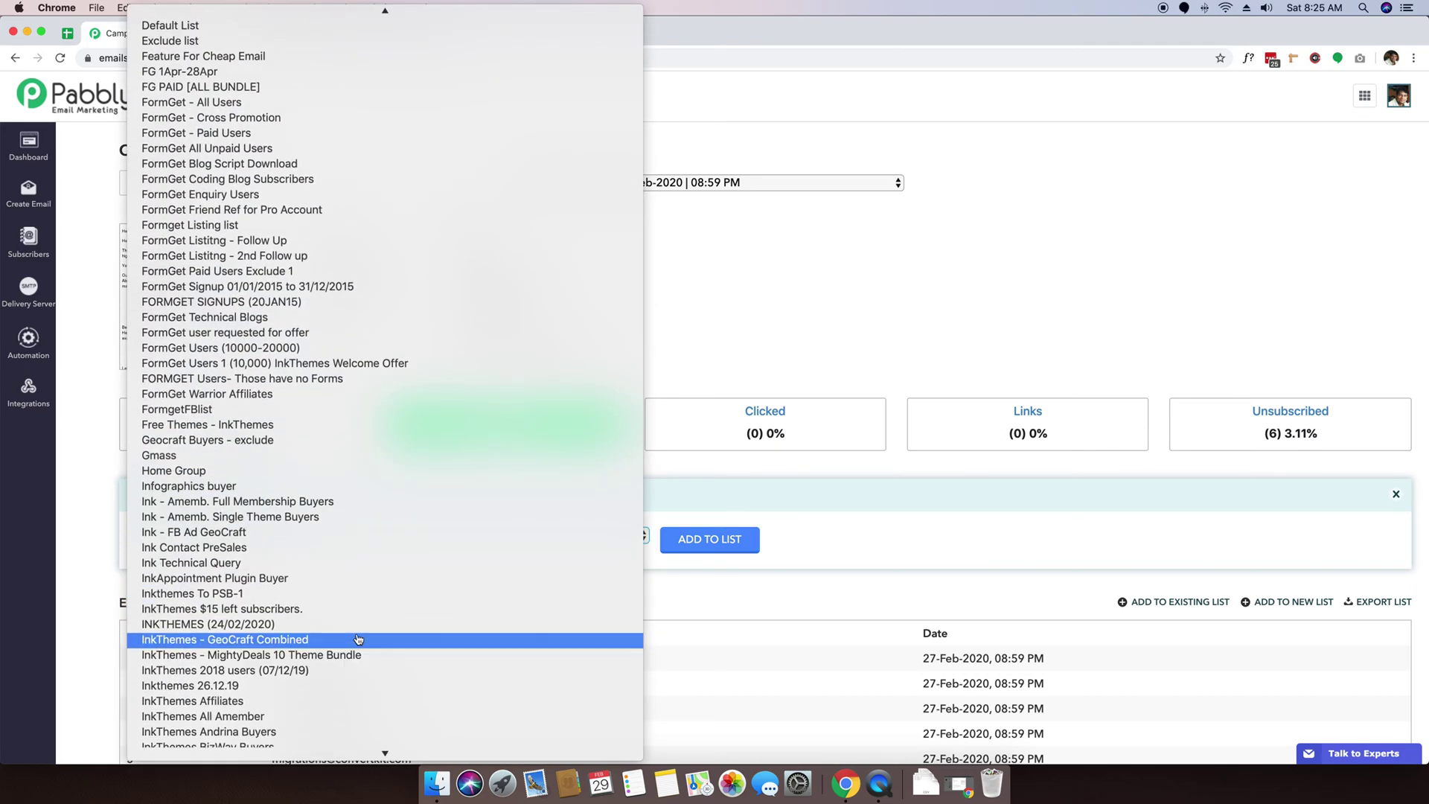
{"action": "scroll", "coordinate": [358, 638], "scroll_direction": "up", "scroll_amount": 10}
{"action": "scroll", "coordinate": [358, 638], "scroll_direction": "down", "scroll_amount": 10}
{"action": "scroll", "coordinate": [358, 639], "scroll_direction": "down", "scroll_amount": 5}
{"action": "scroll", "coordinate": [374, 640], "scroll_direction": "up", "scroll_amount": 8}
{"action": "scroll", "coordinate": [374, 639], "scroll_direction": "up", "scroll_amount": 15}
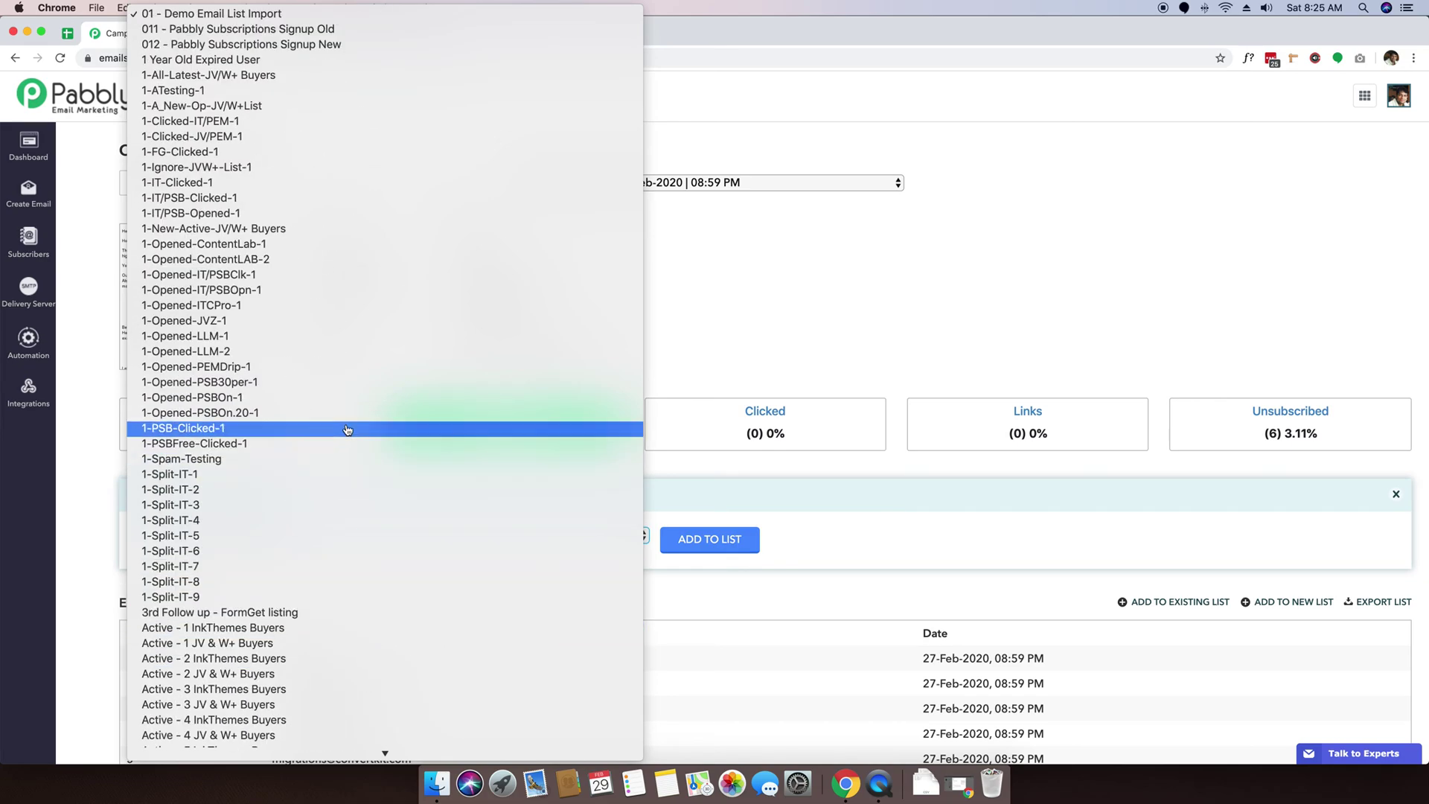
{"action": "left_click", "coordinate": [207, 20]}
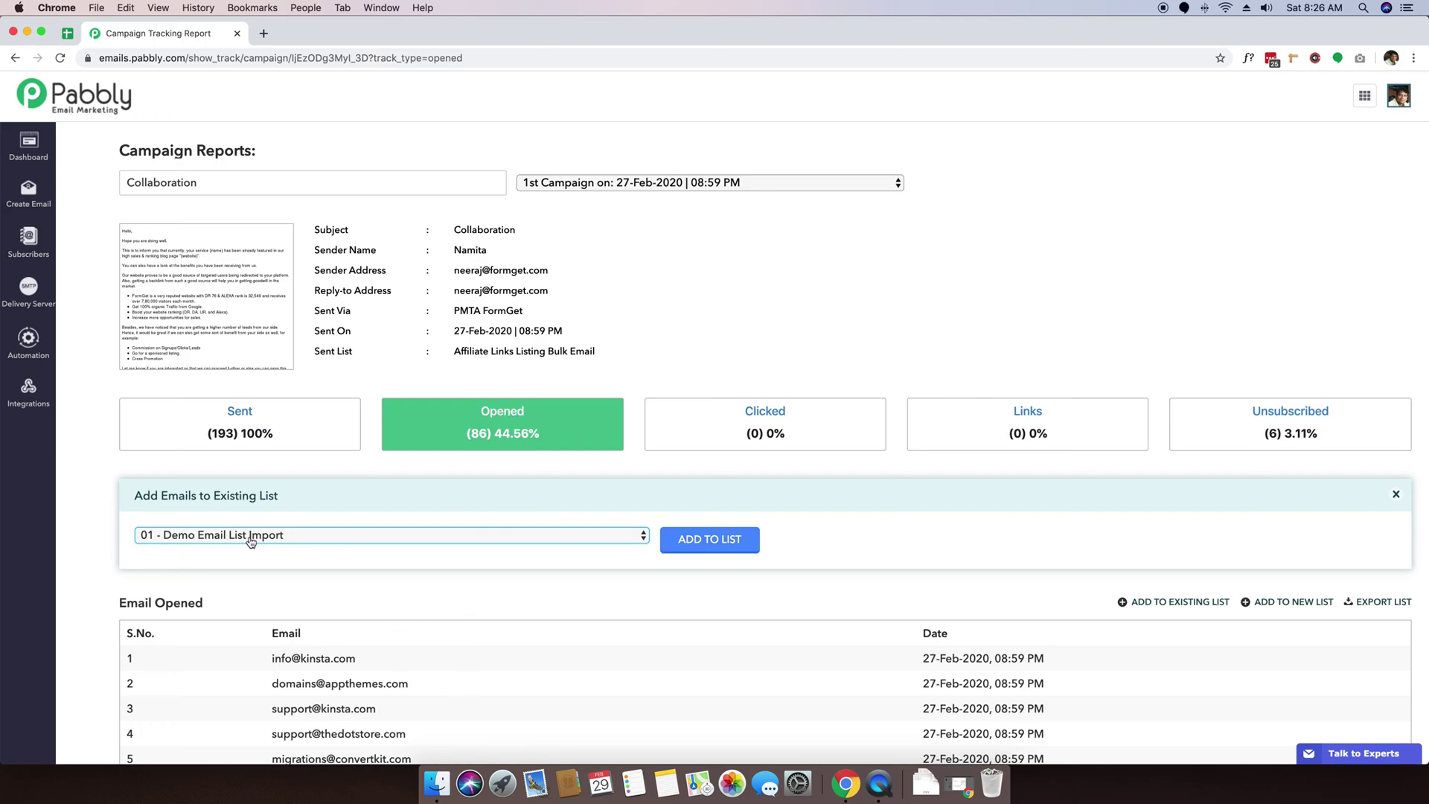
Step: Create a new list named '000 - Opened Today' from the opened contacts
{"action": "left_click", "coordinate": [1292, 602]}
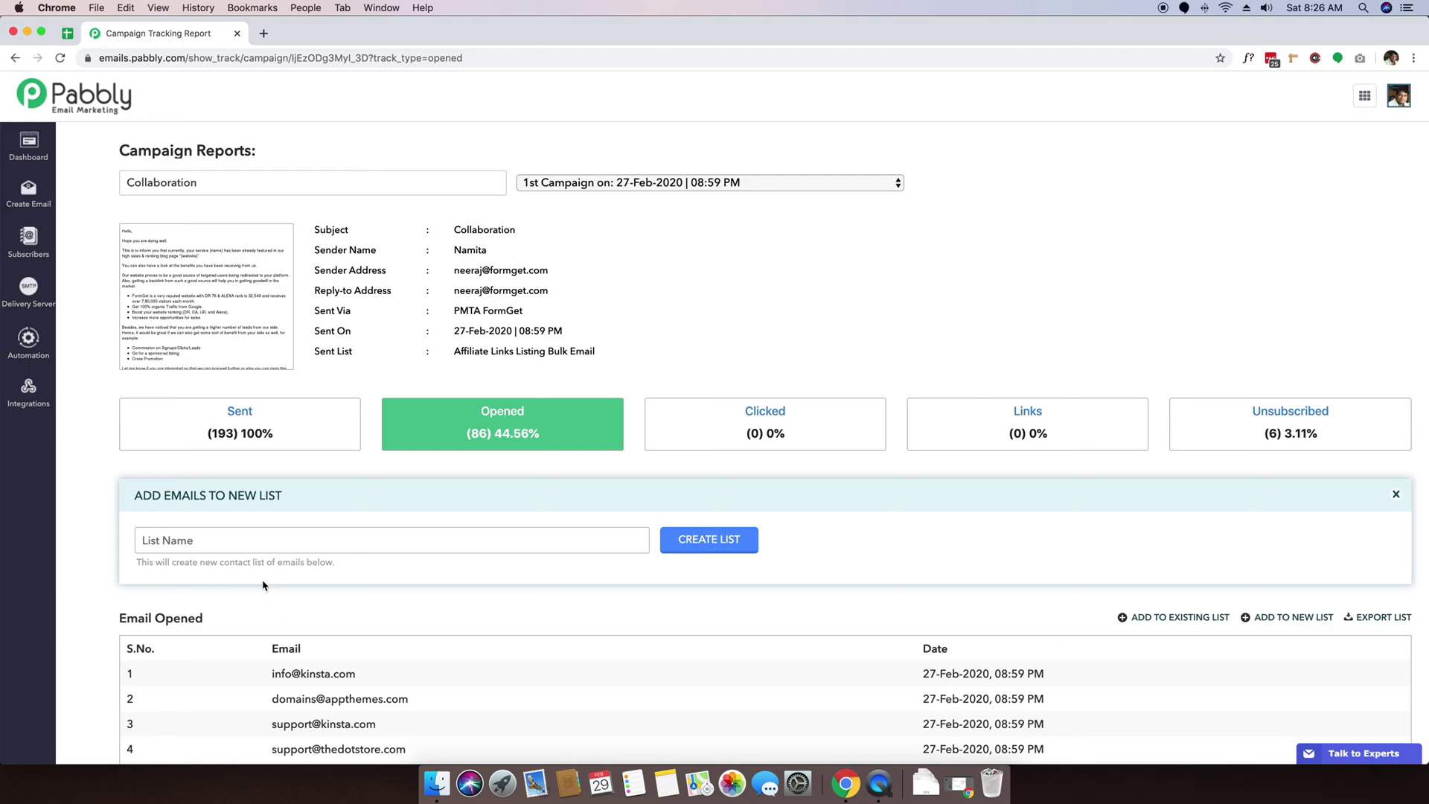
{"action": "left_click", "coordinate": [224, 541]}
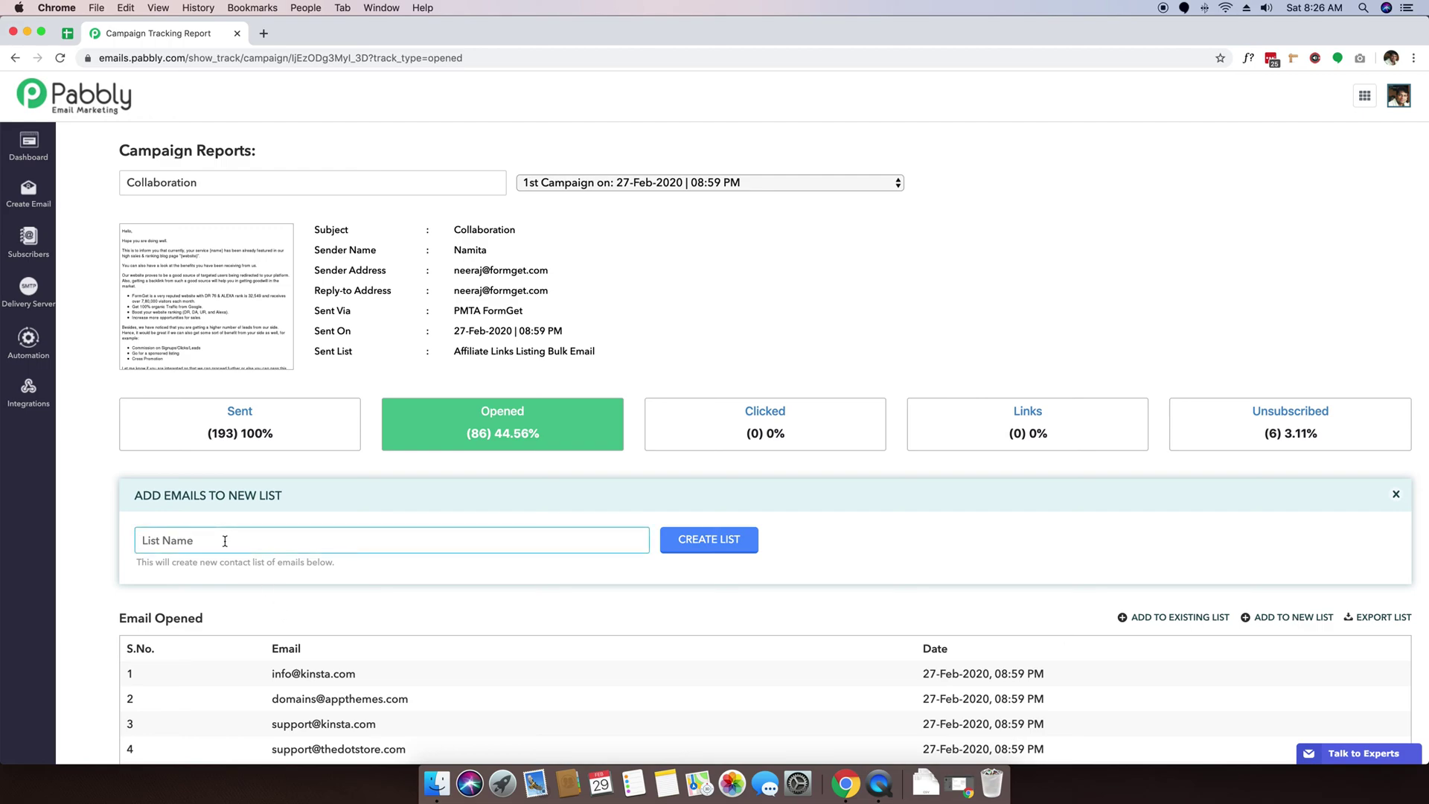
{"action": "type", "text": "000 "}
{"action": "type", "text": "- "}
{"action": "type", "text": "Opened Today"}
{"action": "left_click", "coordinate": [706, 545]}
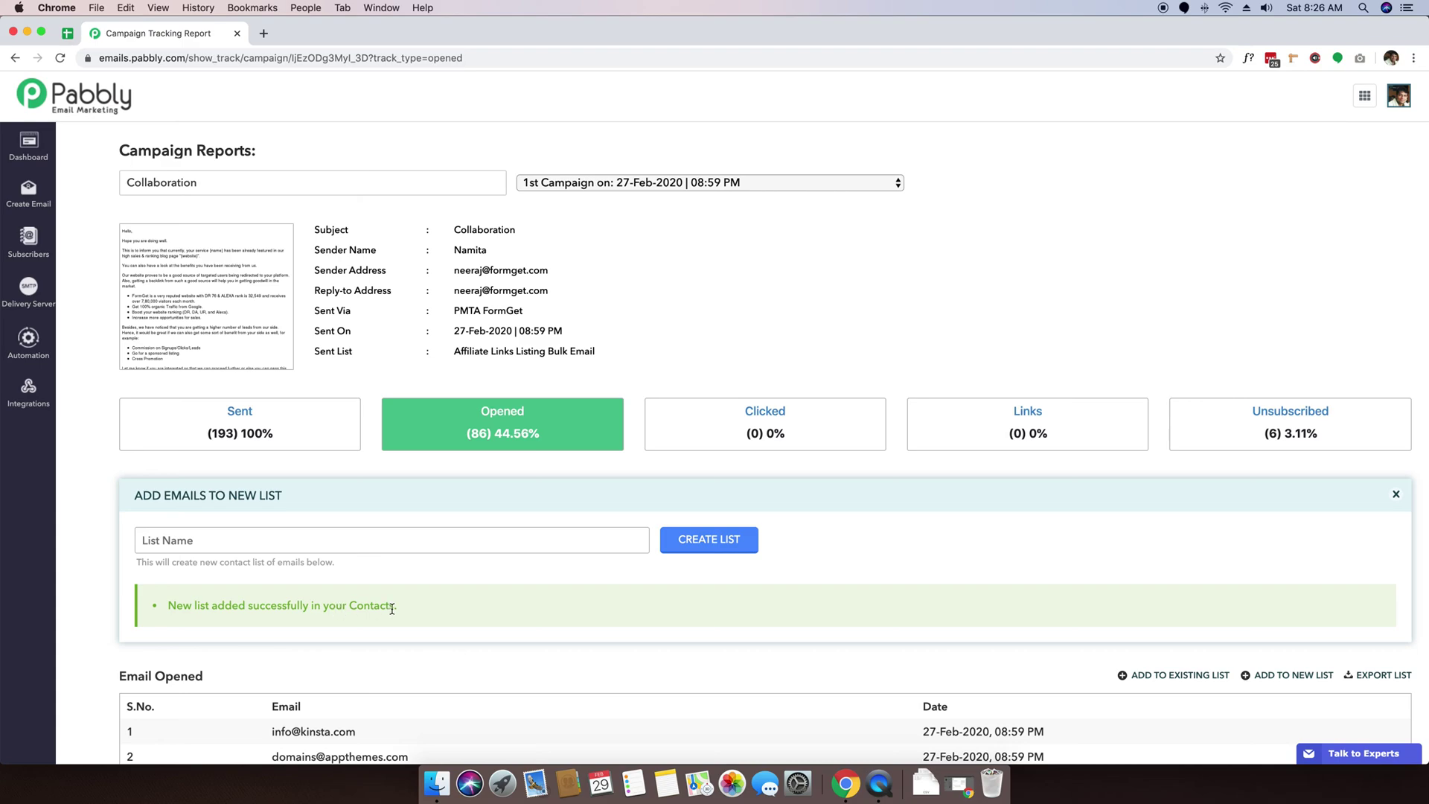
{"action": "left_click", "coordinate": [26, 249]}
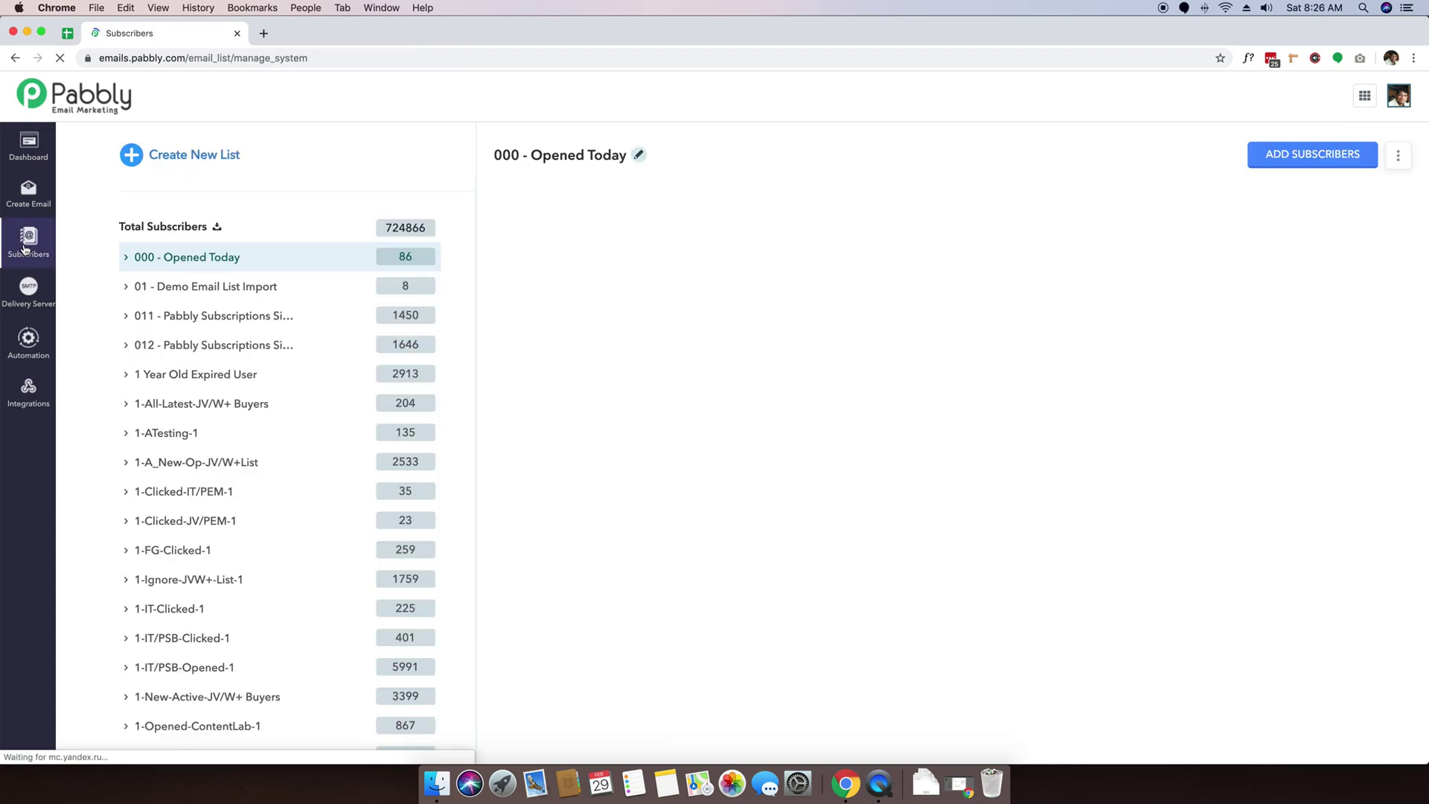
{"action": "left_click", "coordinate": [165, 265]}
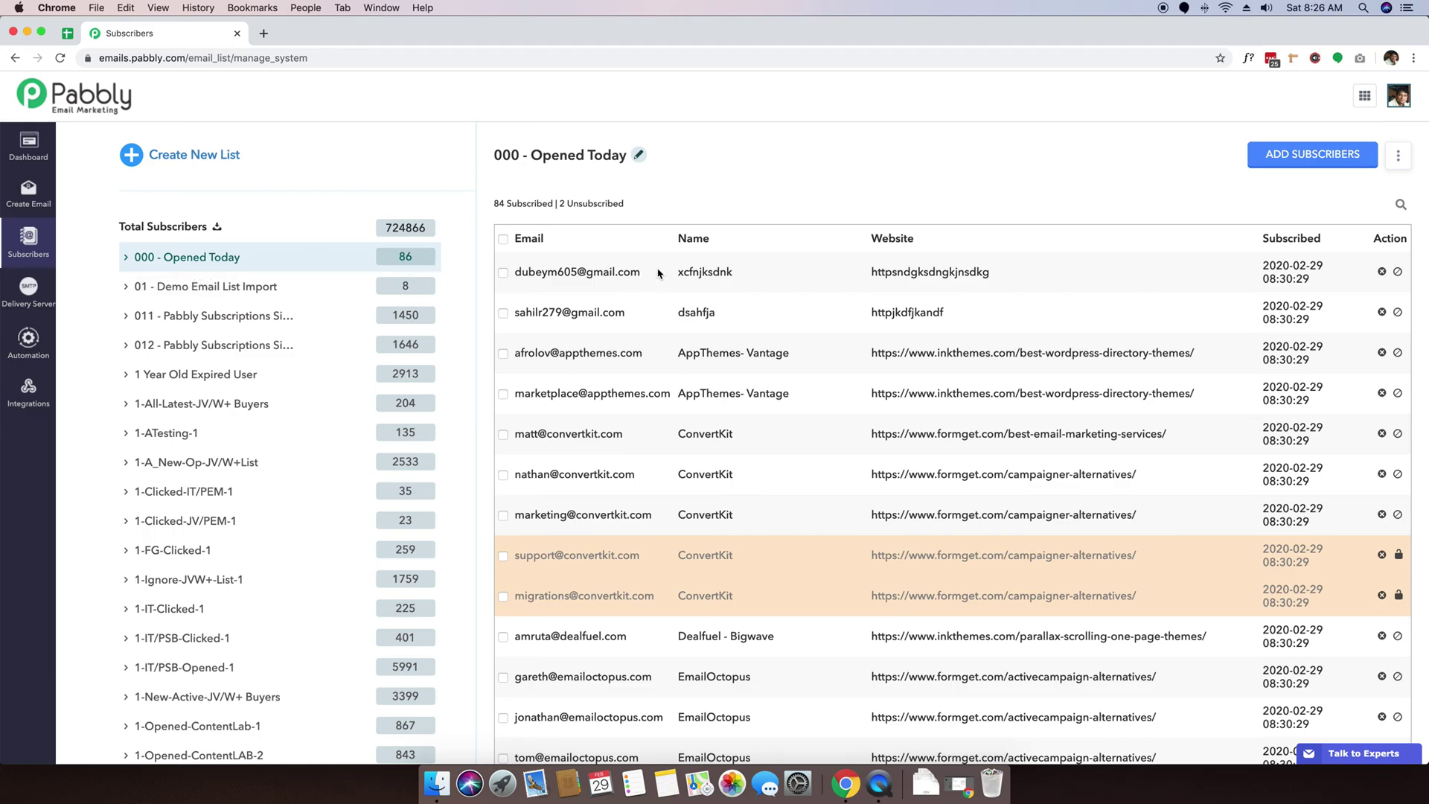
{"action": "scroll", "coordinate": [668, 487], "scroll_direction": "down", "scroll_amount": 5}
{"action": "scroll", "coordinate": [667, 488], "scroll_direction": "down", "scroll_amount": 5}
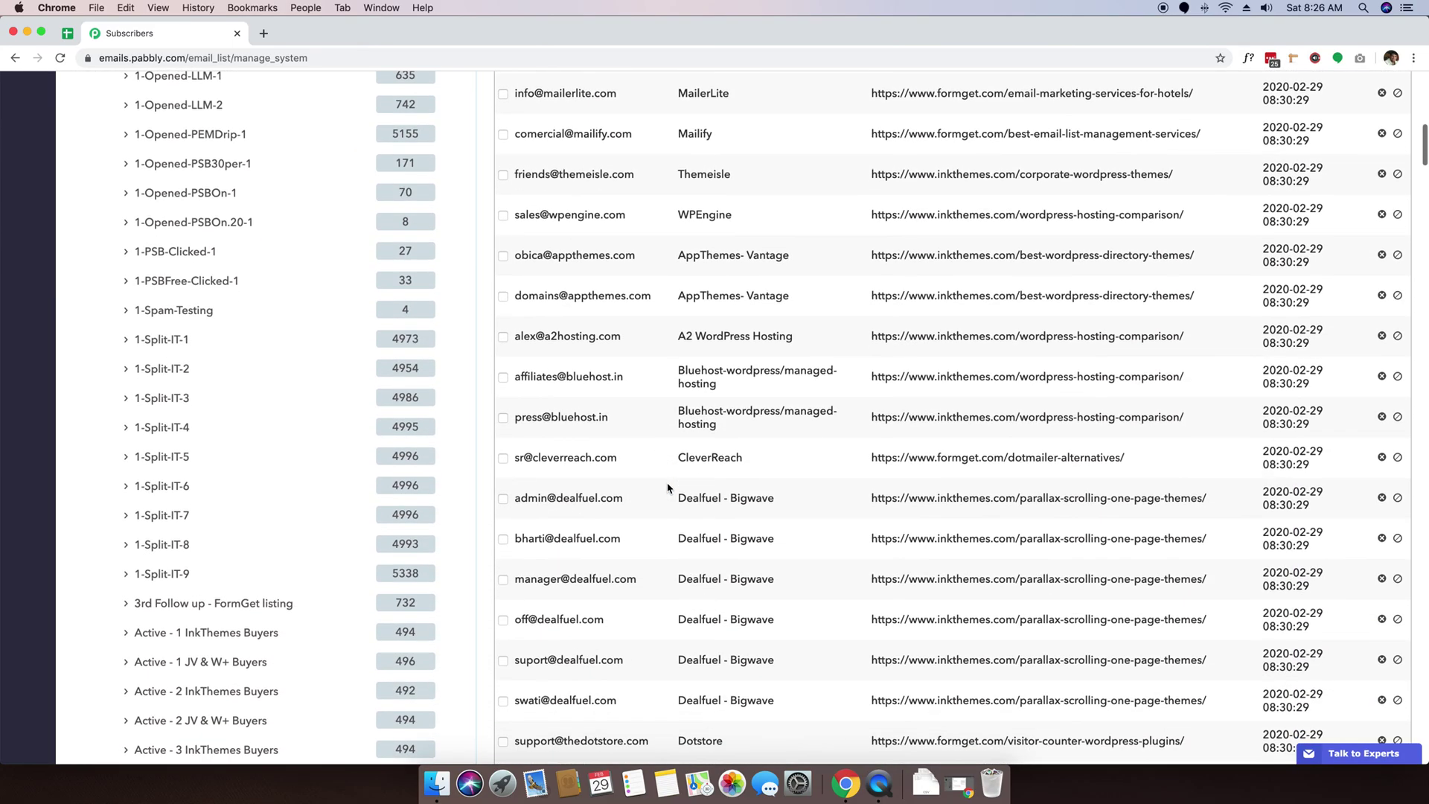
{"action": "scroll", "coordinate": [668, 488], "scroll_direction": "down", "scroll_amount": 5}
{"action": "scroll", "coordinate": [669, 488], "scroll_direction": "down", "scroll_amount": 3}
{"action": "scroll", "coordinate": [667, 488], "scroll_direction": "up", "scroll_amount": 15}
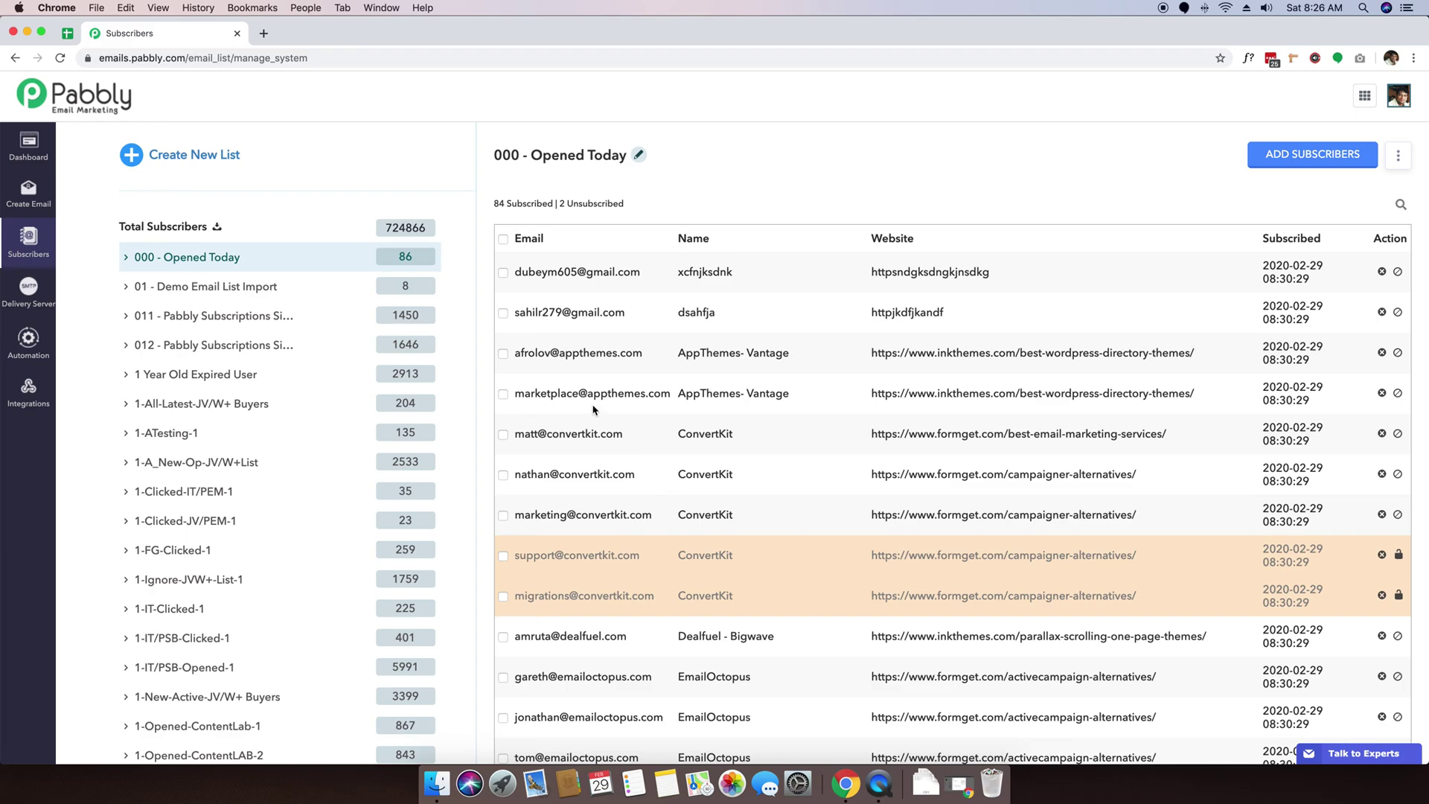
{"action": "left_click_drag", "start_coordinate": [515, 352], "coordinate": [628, 352]}
{"action": "left_click", "coordinate": [642, 355]}
Step: From the dashboard, reopen the Collaboration report and check its Unsubscribed, Sent (193) and Opened views
{"action": "left_click", "coordinate": [24, 143]}
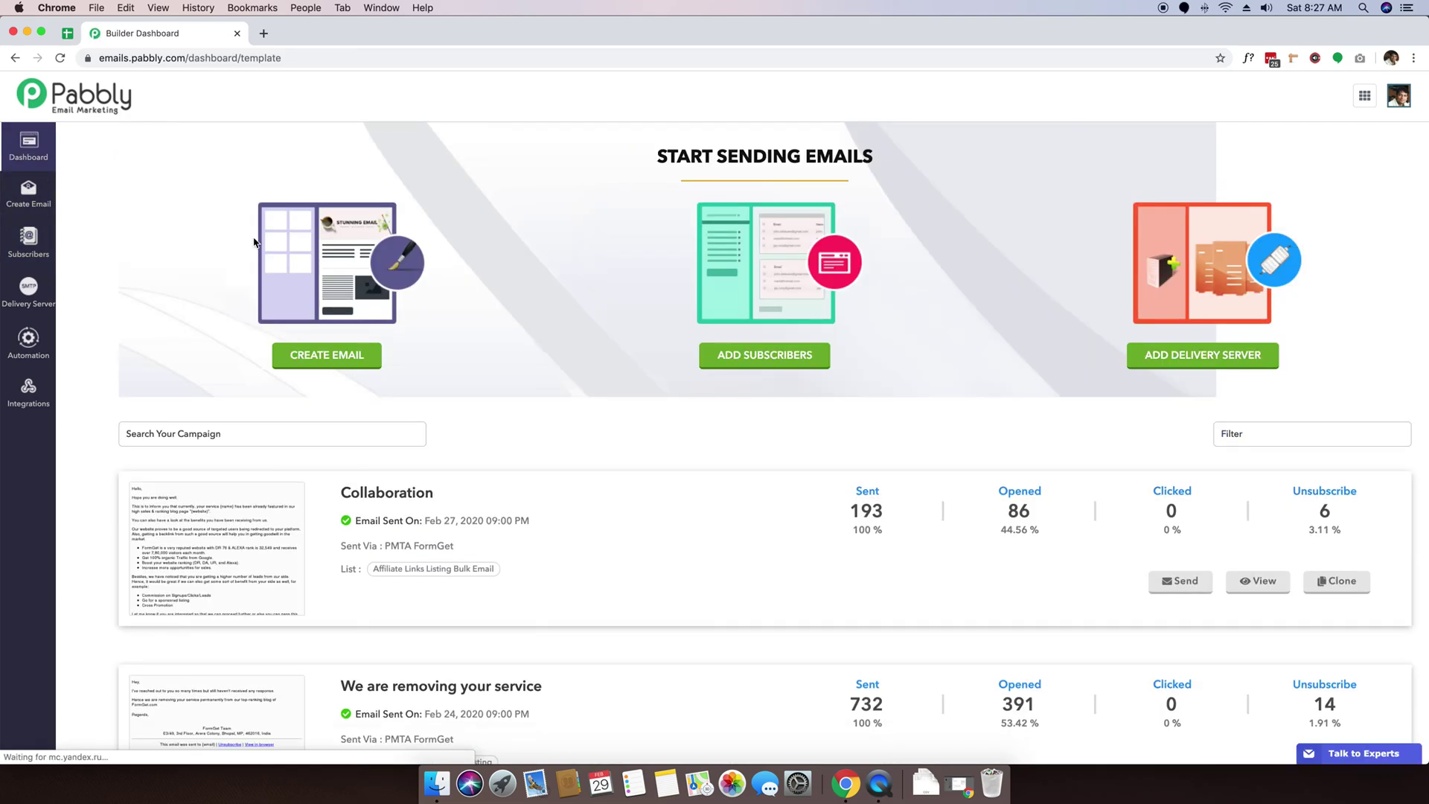
{"action": "left_click", "coordinate": [1019, 516]}
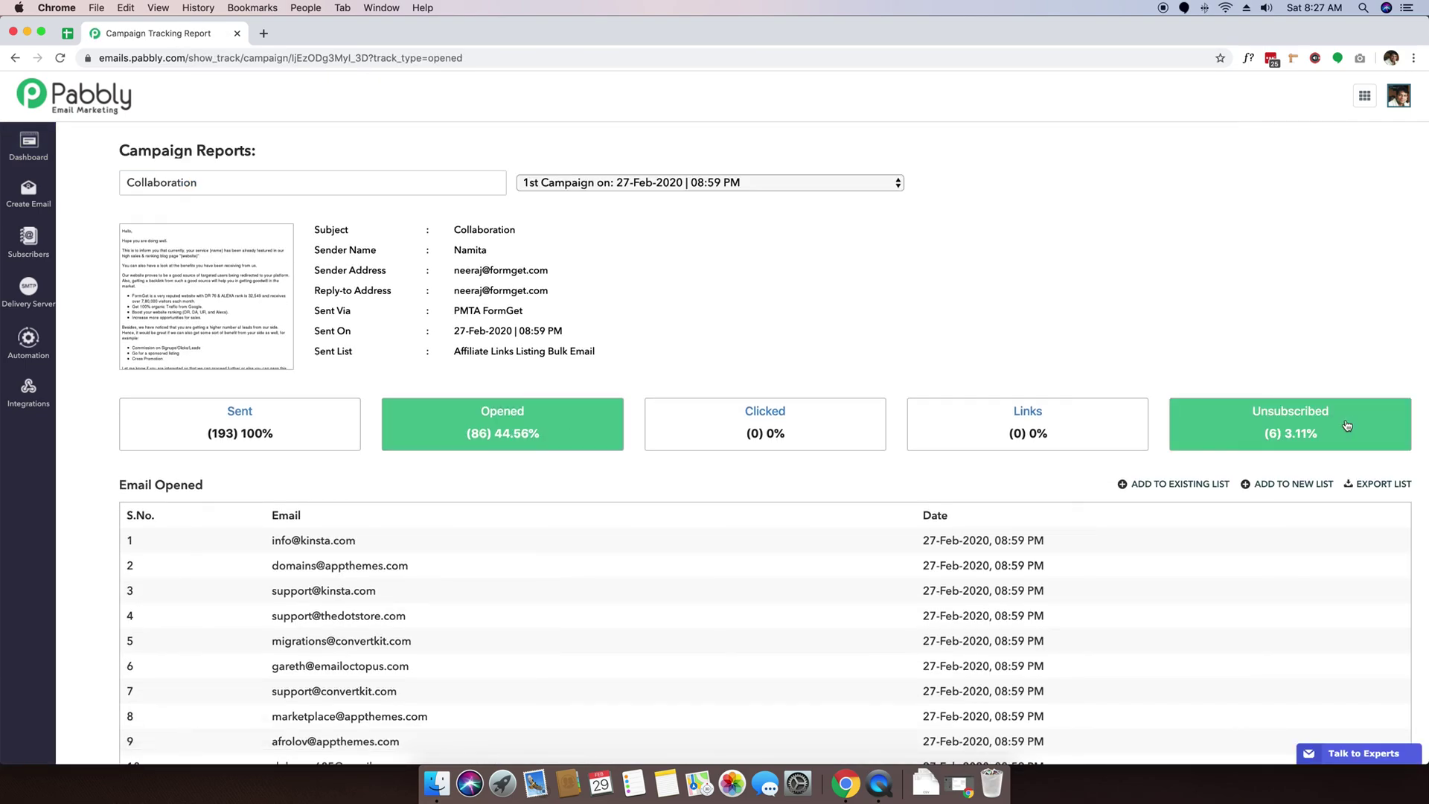
{"action": "left_click", "coordinate": [1352, 424]}
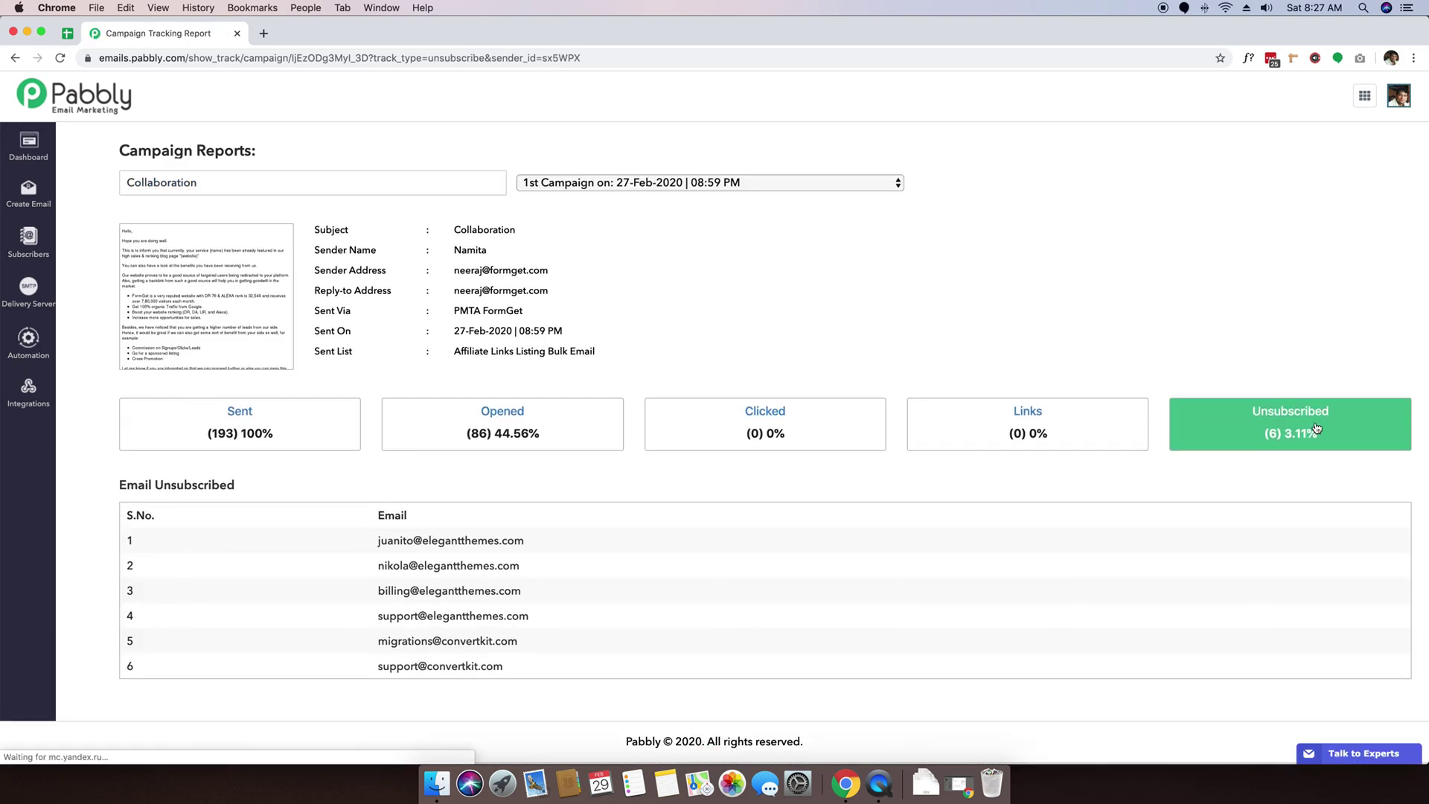
{"action": "left_click", "coordinate": [307, 418]}
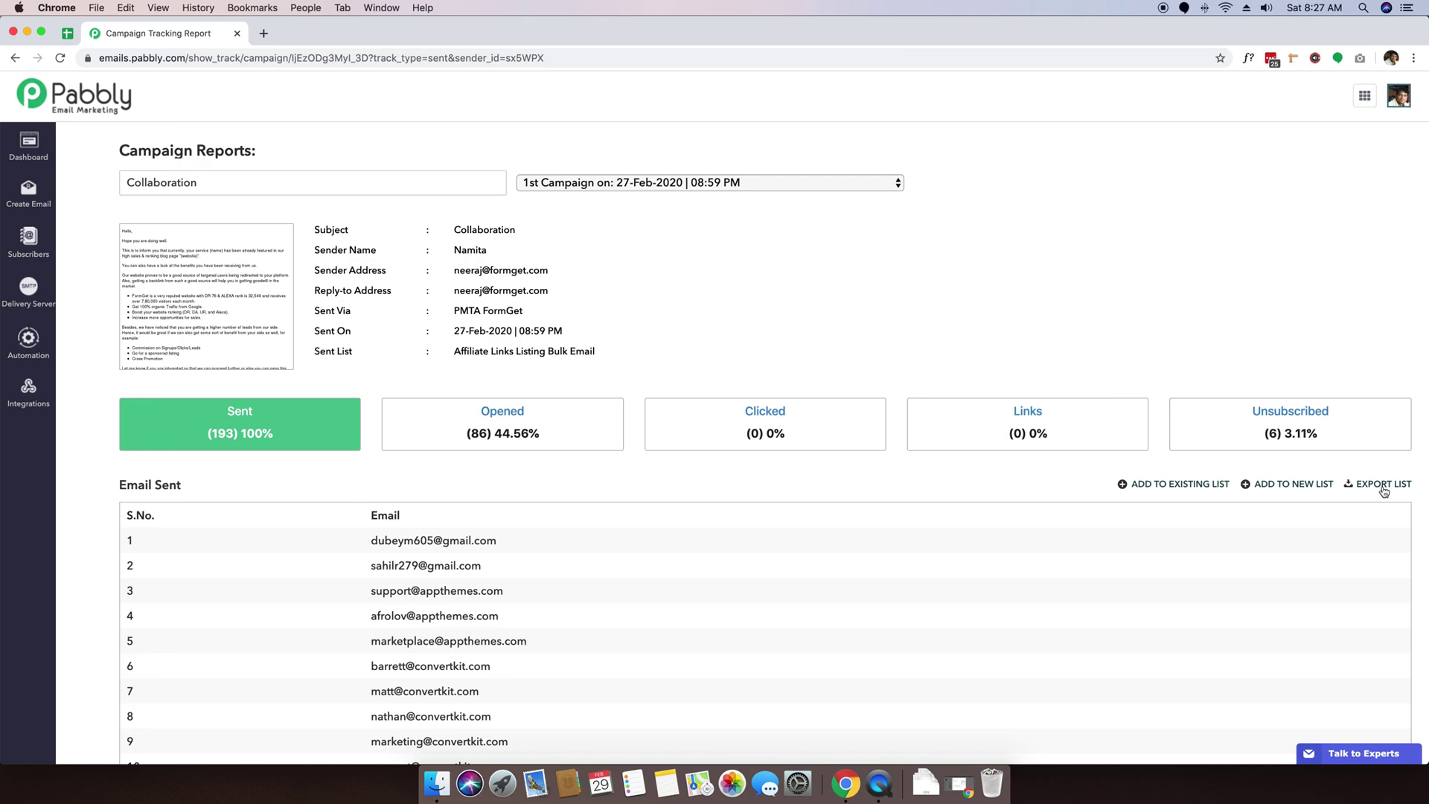
{"action": "left_click", "coordinate": [539, 438]}
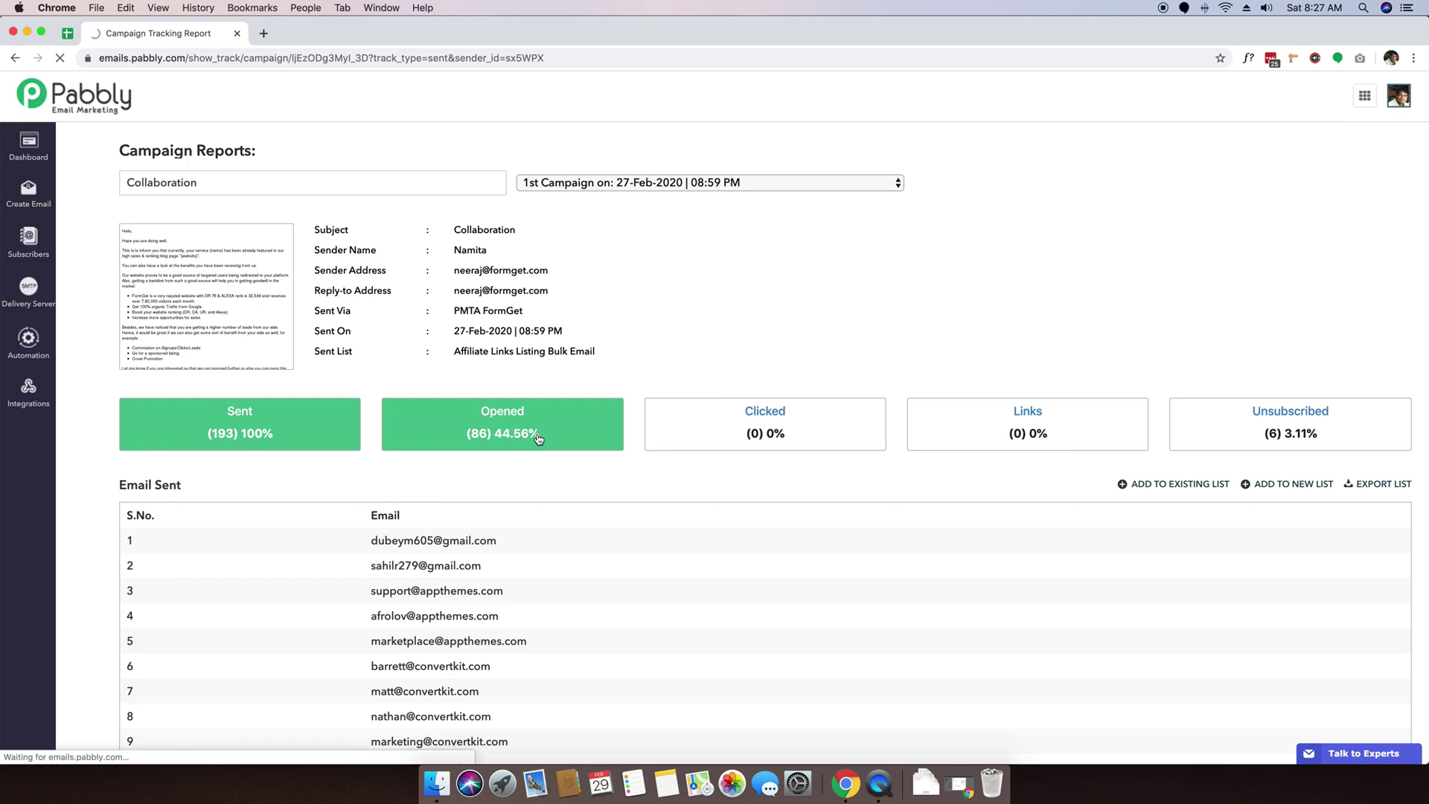